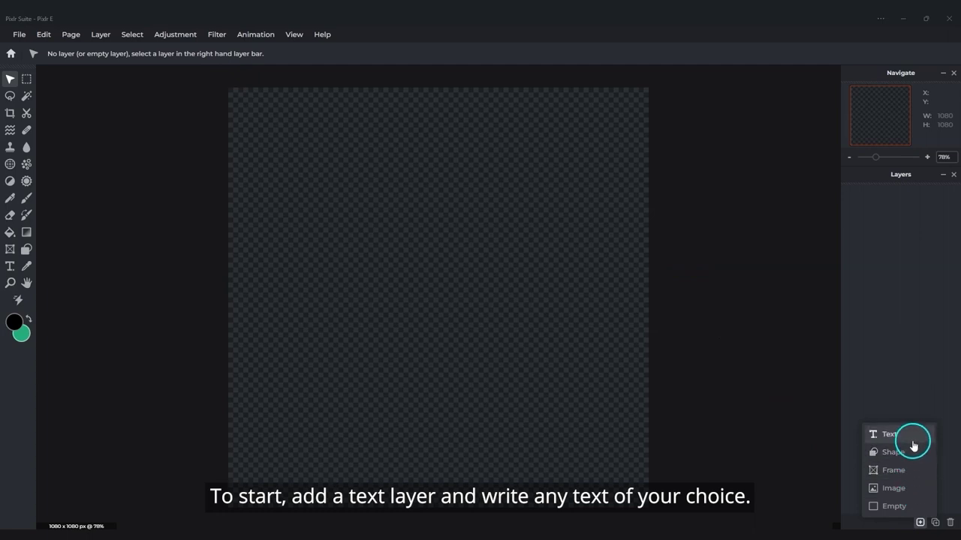
Add a text layer to the blank canvas and replace its placeholder text with "Smile"
{"action": "left_click", "coordinate": [889, 434]}
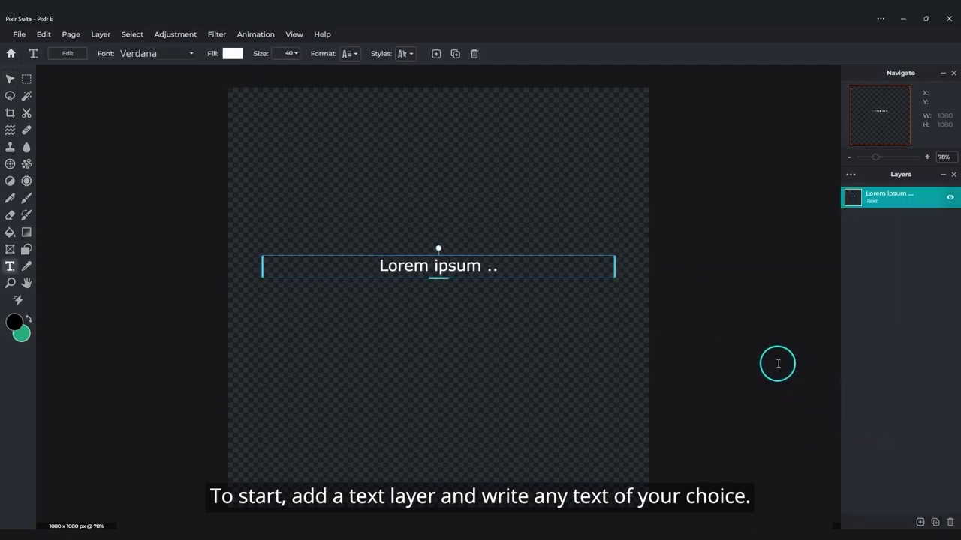
{"action": "double_click", "coordinate": [487, 270]}
{"action": "type", "text": "Smile"}
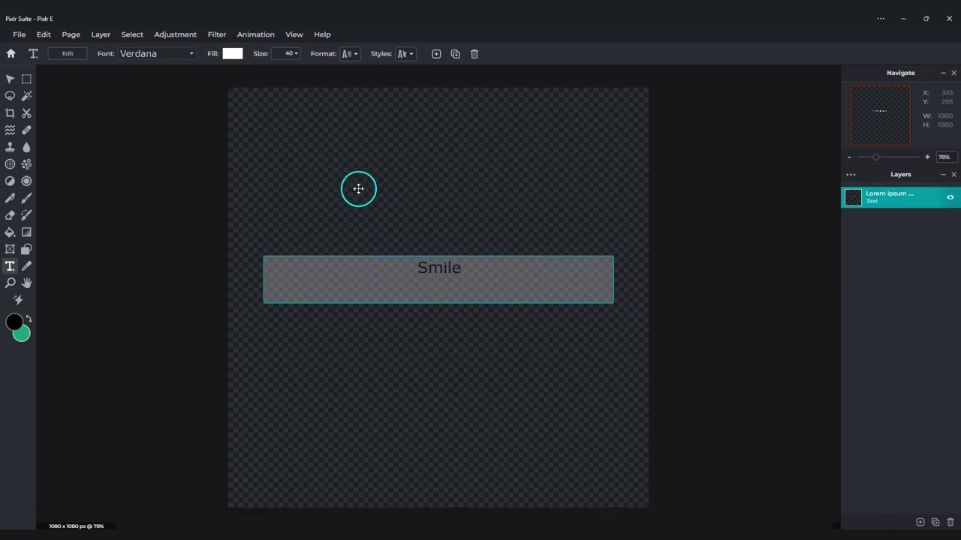
{"action": "left_click", "coordinate": [358, 187]}
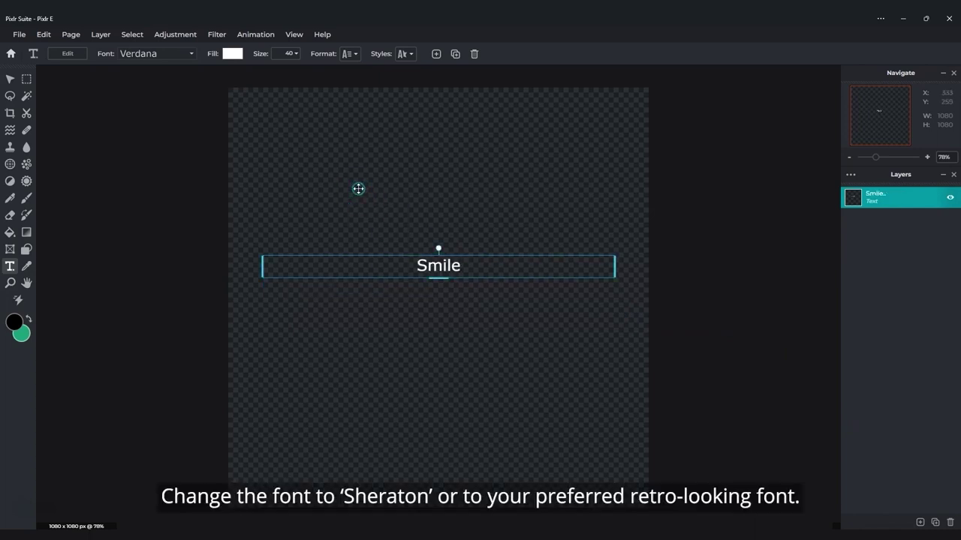
Change the font of the "Smile" text to Sheraton
{"action": "left_click", "coordinate": [189, 57]}
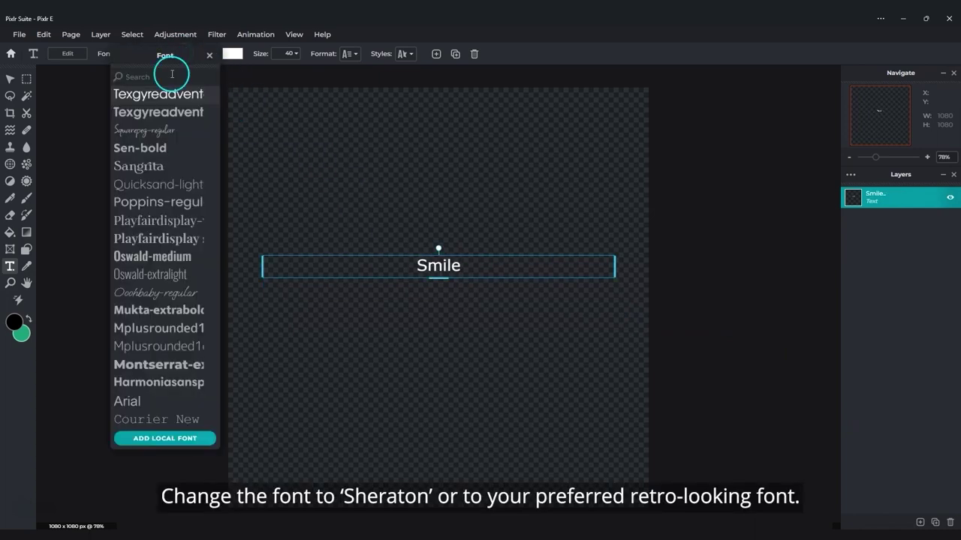
{"action": "type", "text": "sh"}
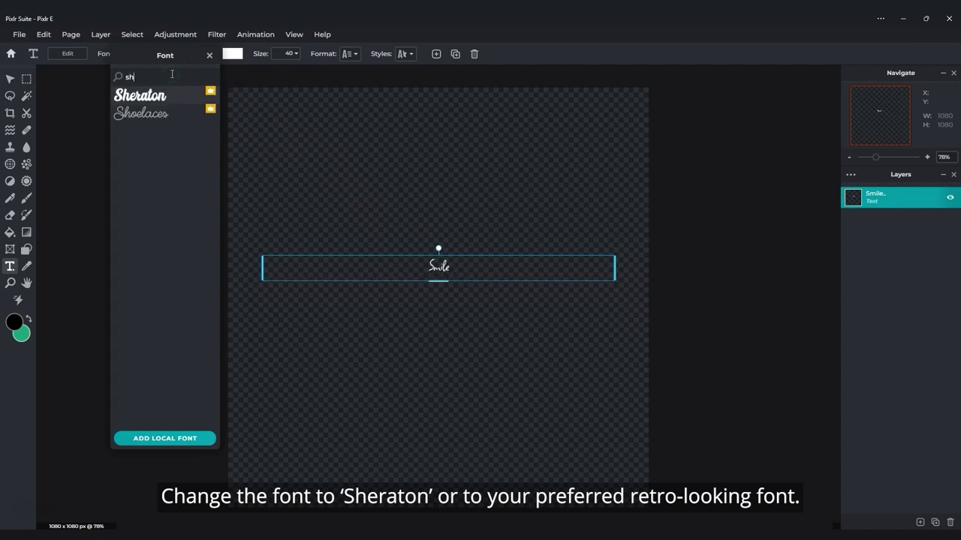
{"action": "left_click", "coordinate": [163, 98]}
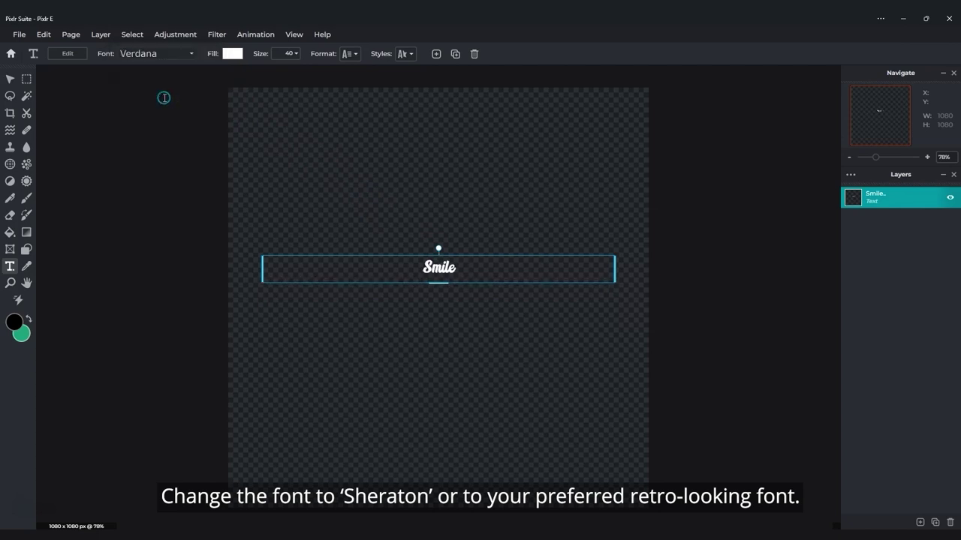
{"action": "left_click", "coordinate": [405, 208]}
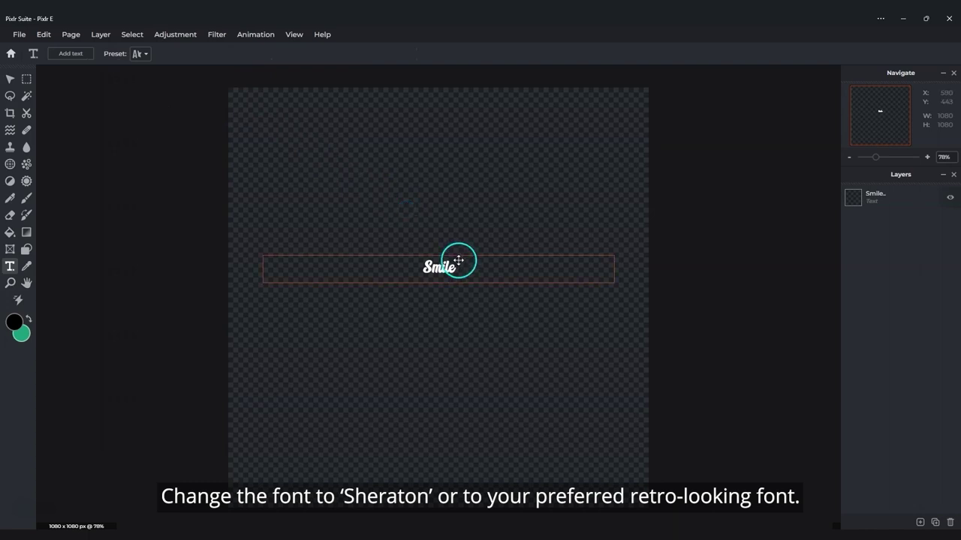
Enlarge the "Smile" text to size 441 so it nearly spans the canvas, and position it around the canvas centre
{"action": "left_click", "coordinate": [453, 264]}
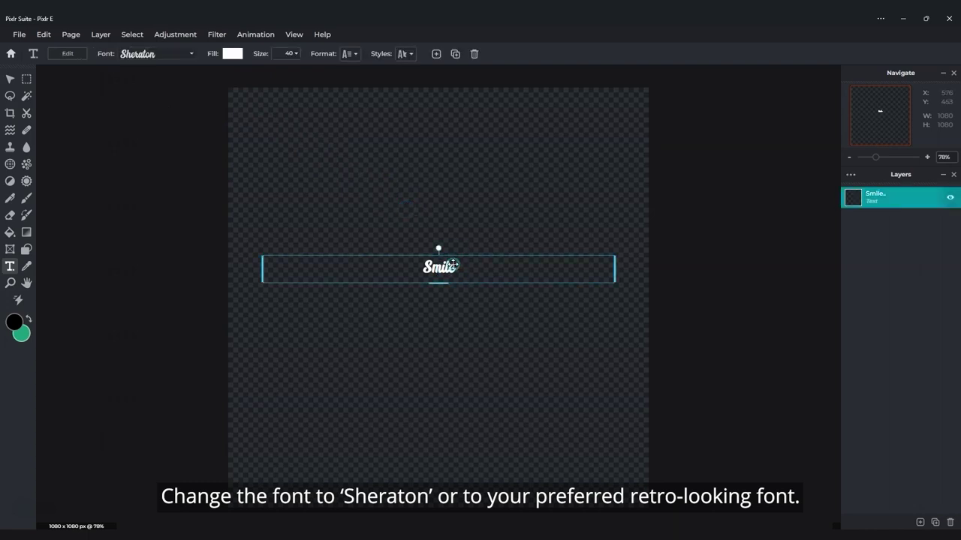
{"action": "left_click", "coordinate": [295, 54]}
{"action": "left_click_drag", "start_coordinate": [217, 73], "coordinate": [254, 74]}
{"action": "scroll", "coordinate": [481, 351], "scroll_direction": "down", "scroll_amount": 1}
{"action": "left_click", "coordinate": [675, 364]}
{"action": "left_click", "coordinate": [553, 354]}
{"action": "left_click_drag", "start_coordinate": [446, 459], "coordinate": [474, 504]}
{"action": "left_click_drag", "start_coordinate": [458, 402], "coordinate": [450, 310]}
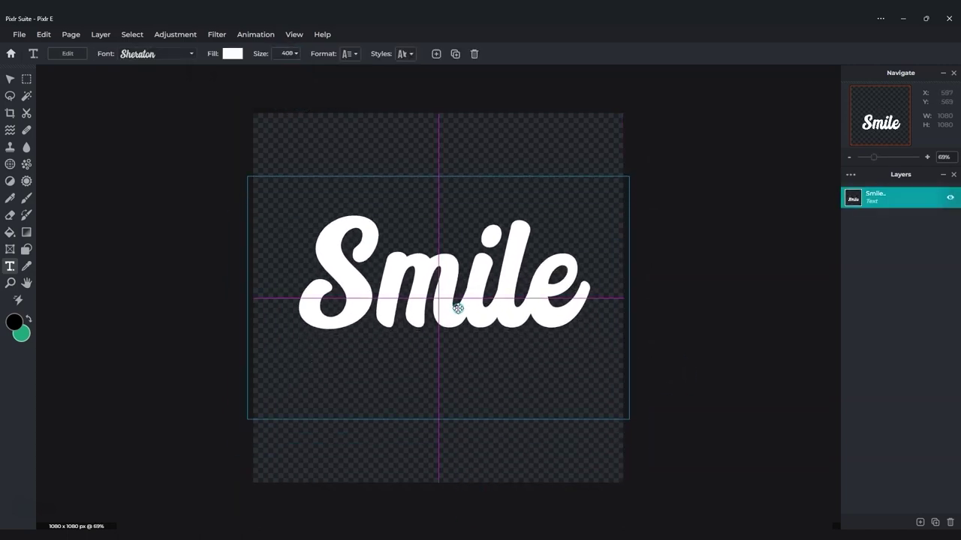
{"action": "left_click_drag", "start_coordinate": [440, 418], "coordinate": [437, 439]}
{"action": "left_click_drag", "start_coordinate": [458, 329], "coordinate": [463, 320]}
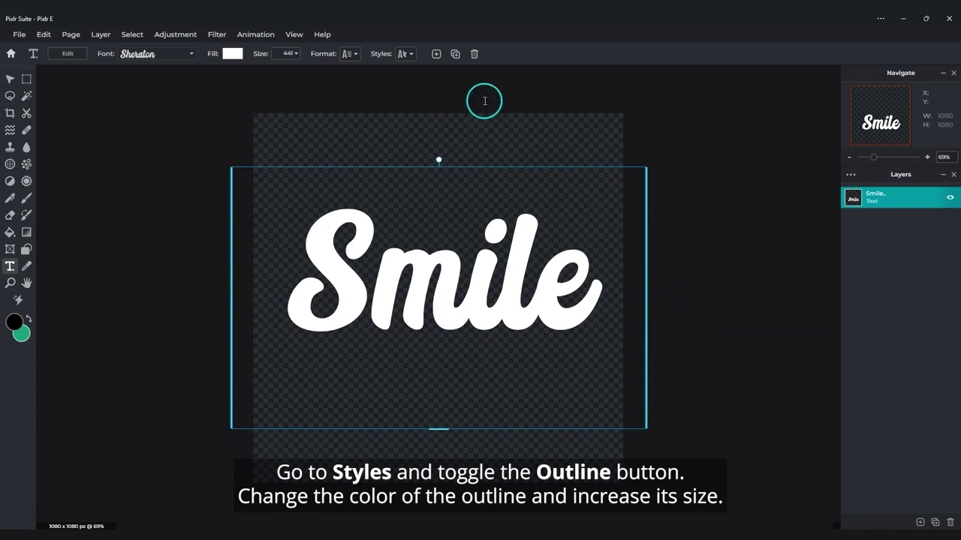
Give the "Smile" text a yellow #FEC947 outline with a size of 70
{"action": "left_click", "coordinate": [405, 54]}
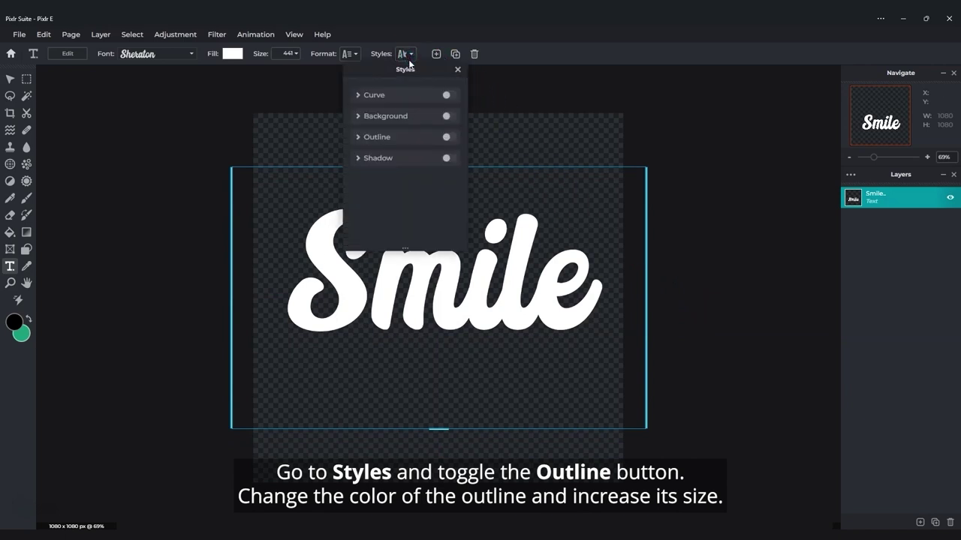
{"action": "left_click", "coordinate": [446, 138]}
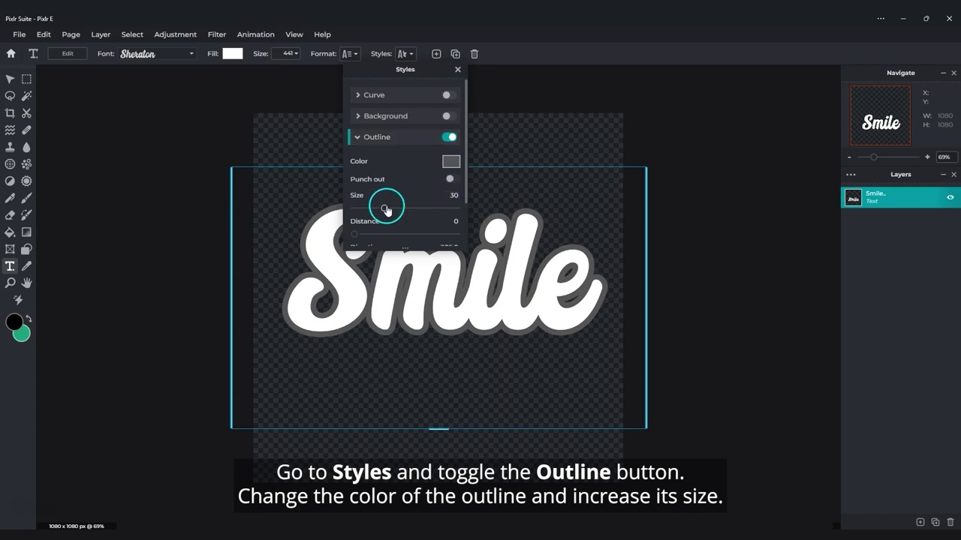
{"action": "left_click", "coordinate": [448, 162]}
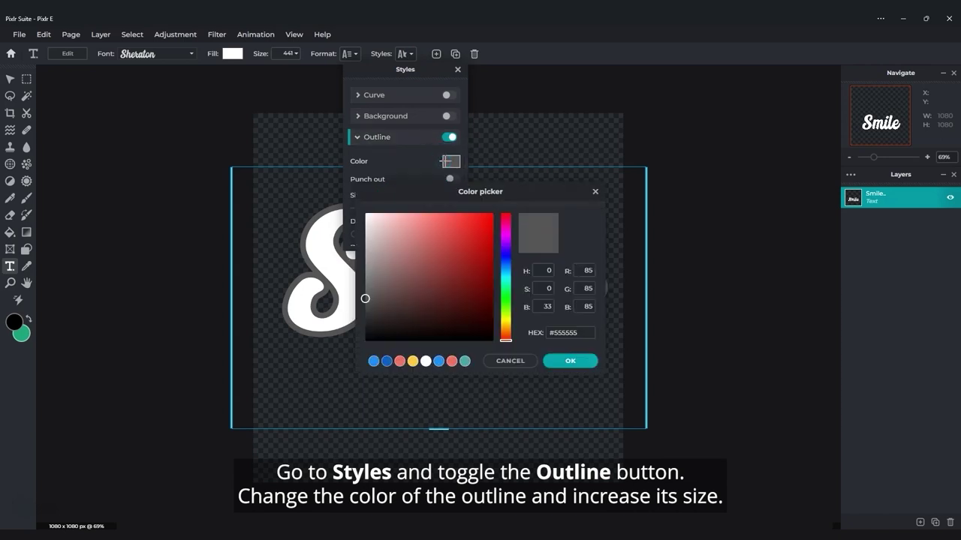
{"action": "left_click", "coordinate": [413, 360]}
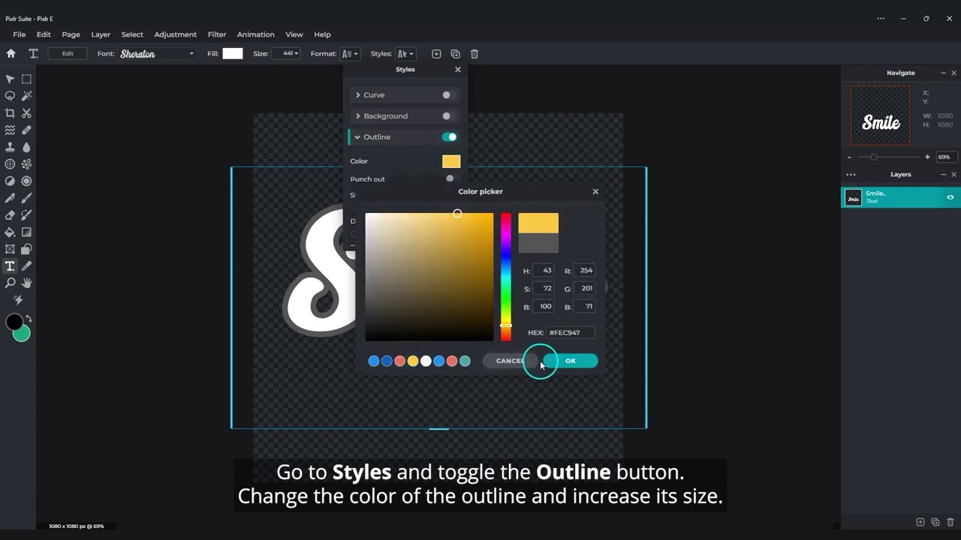
{"action": "left_click", "coordinate": [570, 361]}
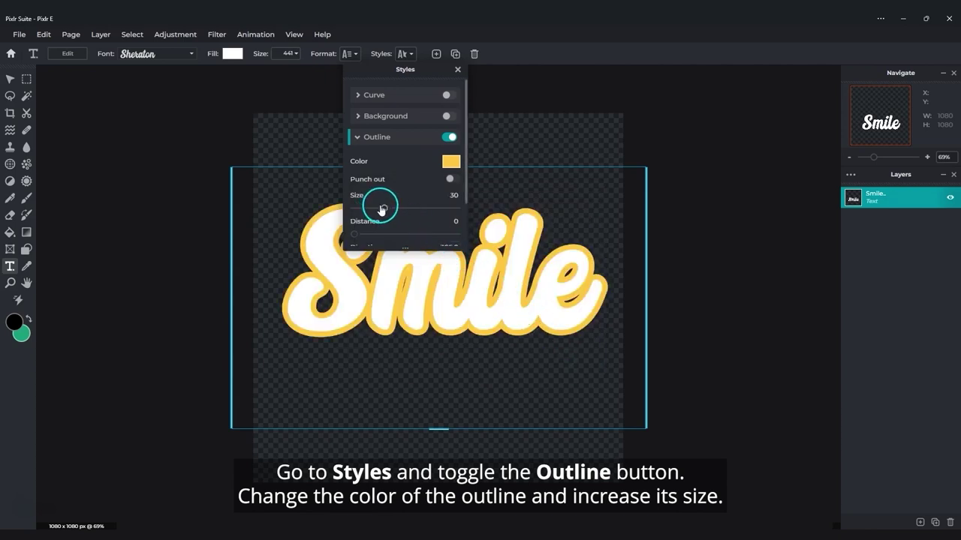
{"action": "left_click_drag", "start_coordinate": [381, 209], "coordinate": [426, 218]}
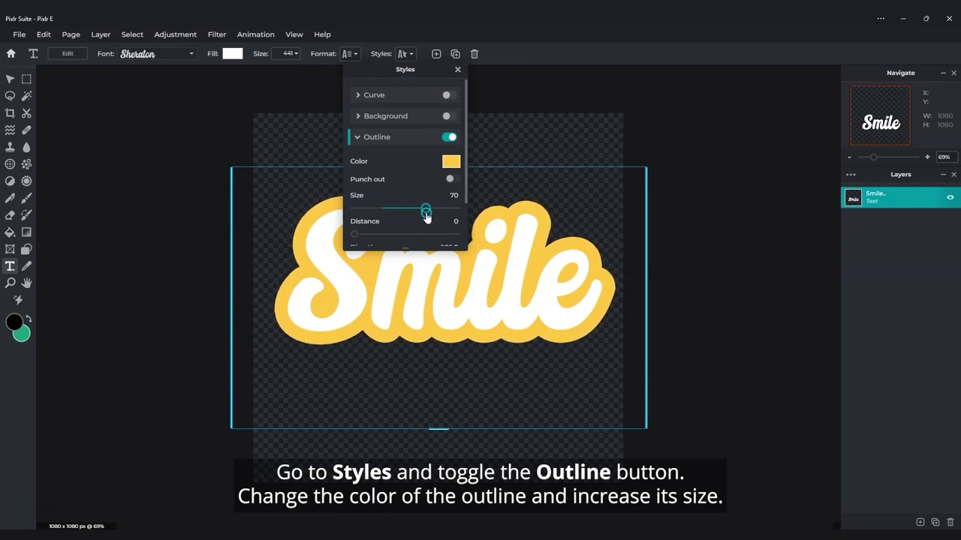
{"action": "left_click", "coordinate": [492, 292]}
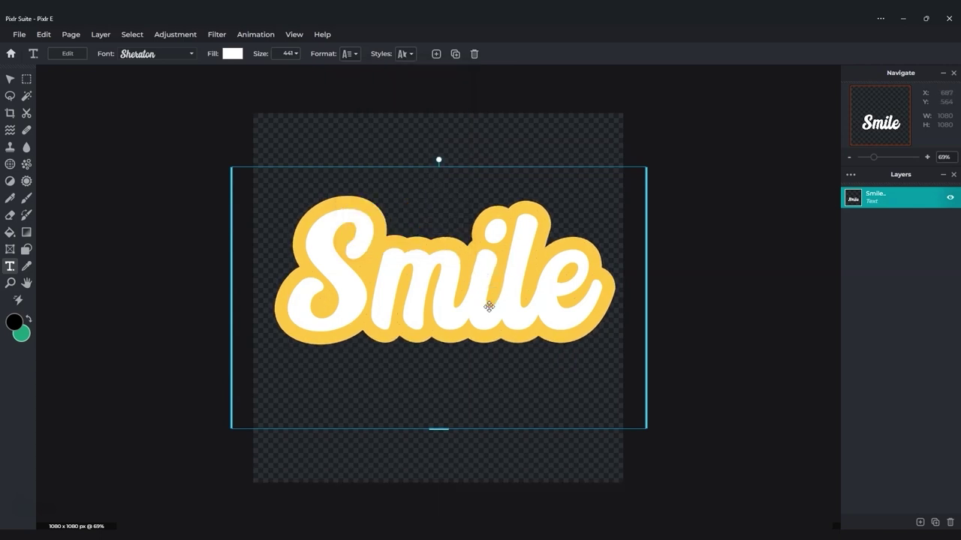
{"action": "left_click", "coordinate": [797, 238]}
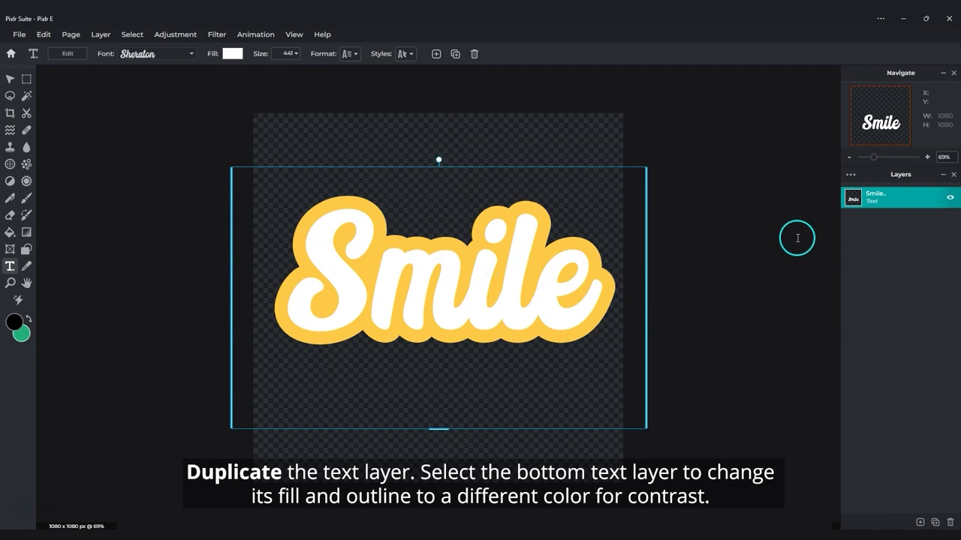
Duplicate the text layer and set the bottom copy's outline and fill to coral red #E36E64
{"action": "key", "text": "ctrl+j"}
{"action": "left_click", "coordinate": [884, 217]}
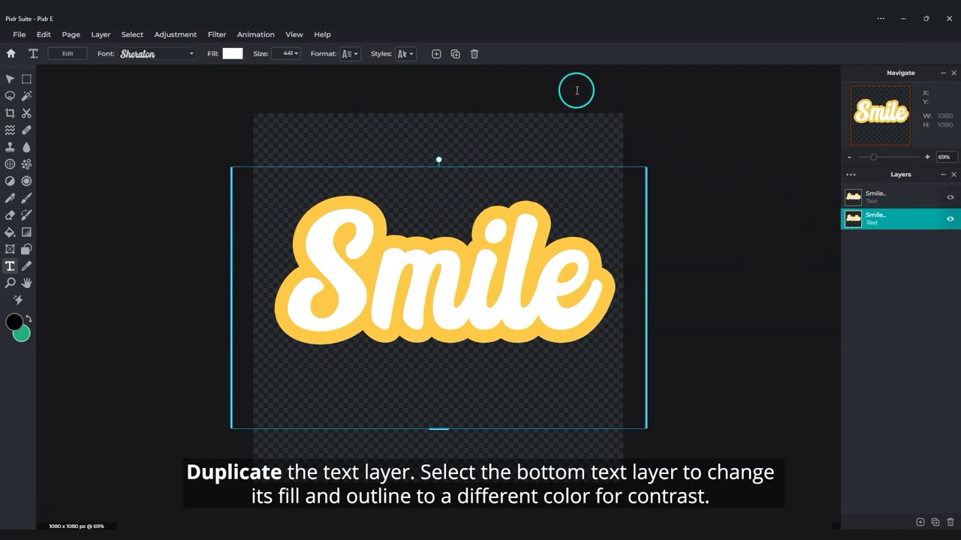
{"action": "left_click", "coordinate": [406, 54]}
{"action": "left_click", "coordinate": [448, 157]}
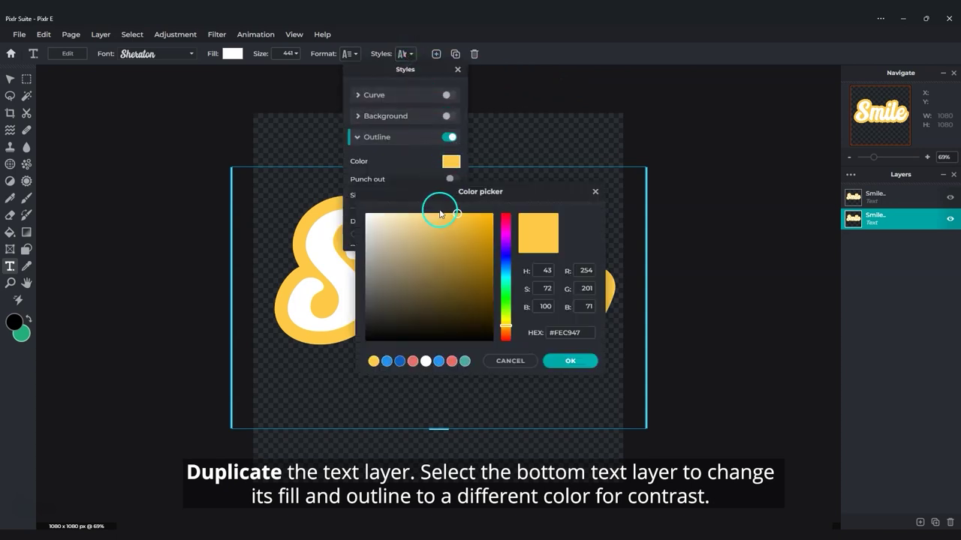
{"action": "left_click", "coordinate": [413, 361]}
{"action": "left_click", "coordinate": [577, 358]}
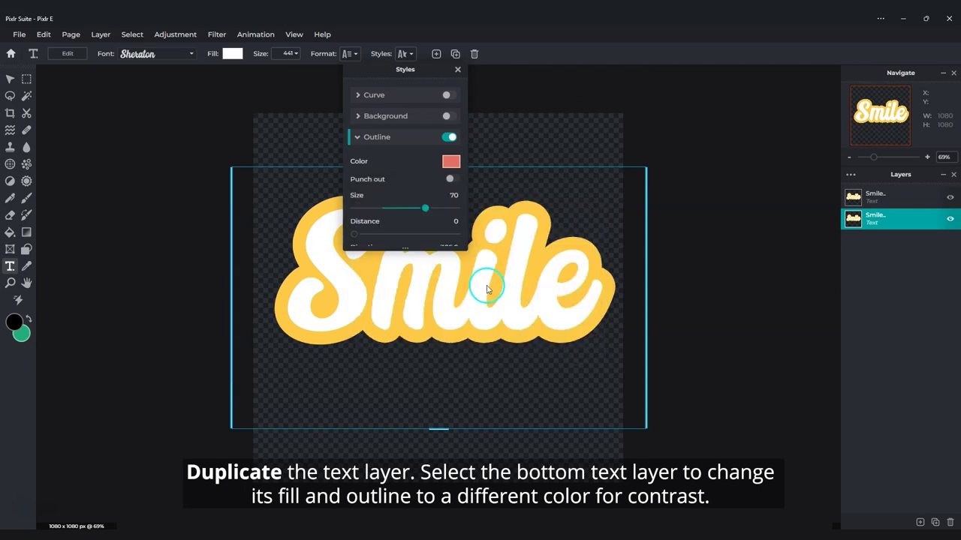
{"action": "left_click", "coordinate": [229, 53]}
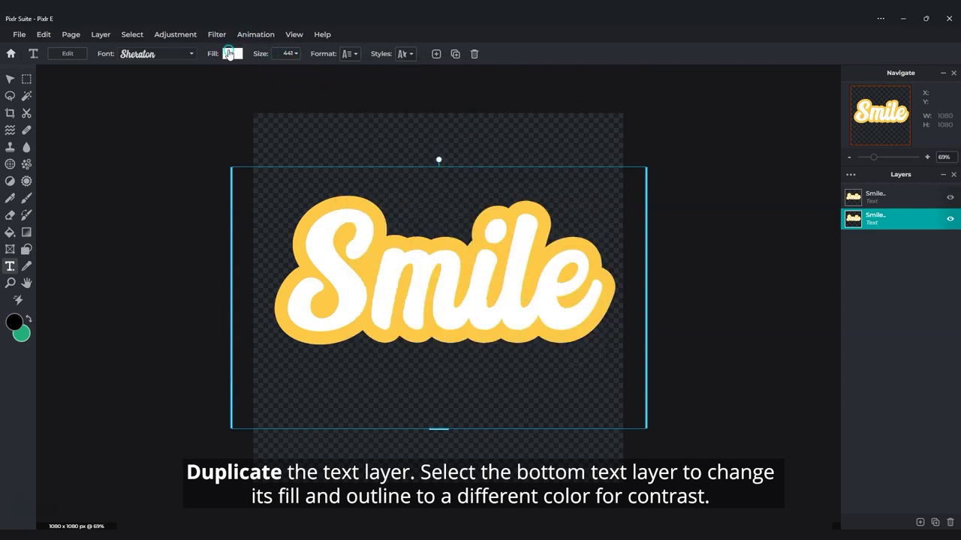
{"action": "left_click", "coordinate": [193, 237]}
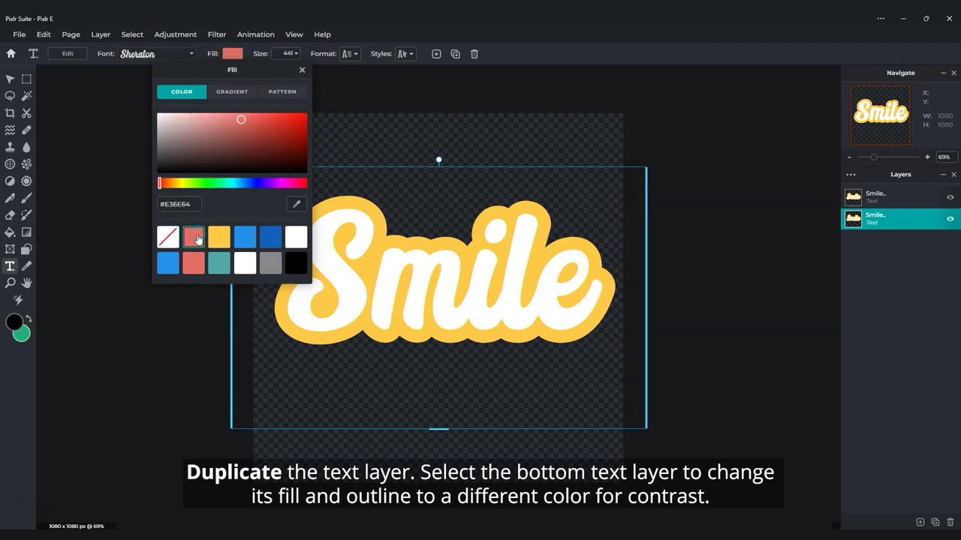
{"action": "left_click", "coordinate": [511, 155]}
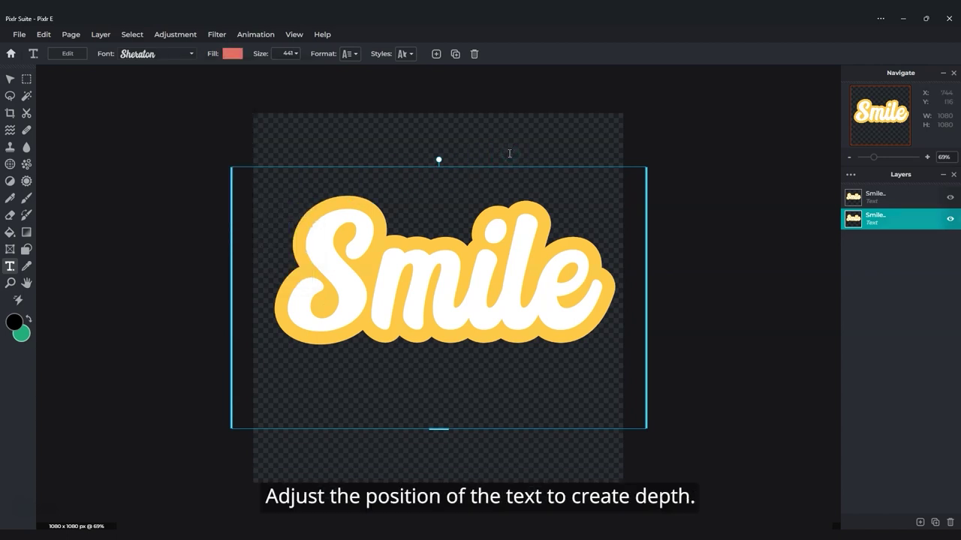
Nudge the coral text copy slightly down and to the right to create depth behind the yellow text
{"action": "key", "text": "Down"}
{"action": "key", "text": "Down"}
{"action": "key", "text": "Down"}
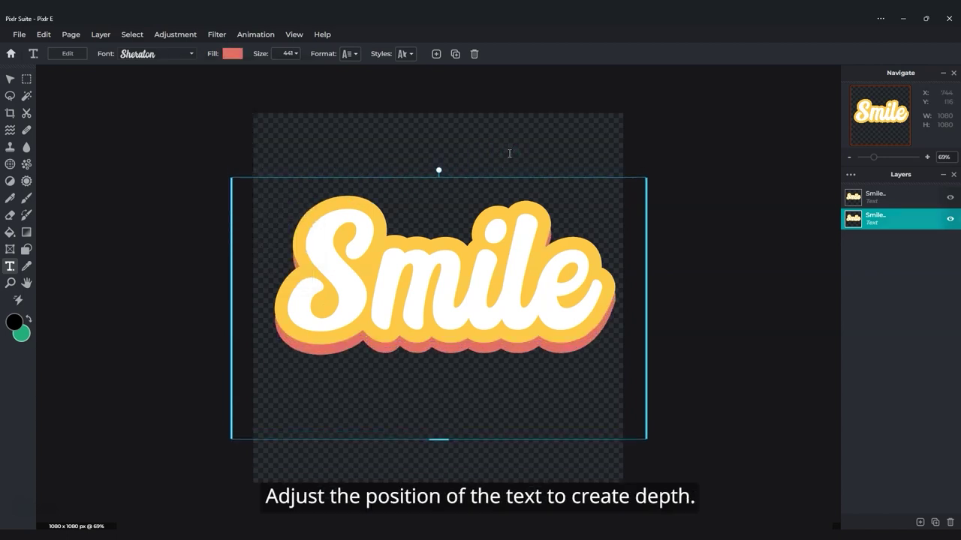
{"action": "key", "text": "Right"}
{"action": "key", "text": "Right"}
{"action": "key", "text": "Right"}
{"action": "key", "text": "Right"}
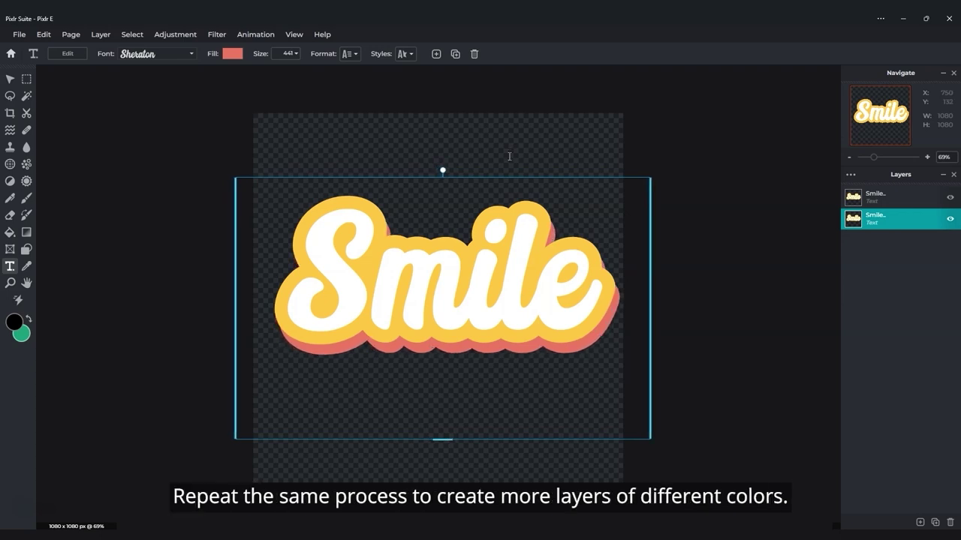
Duplicate the coral text layer and set the bottom copy's outline and fill to dark blue #1261BD
{"action": "key", "text": "ctrl+j"}
{"action": "left_click", "coordinate": [873, 245]}
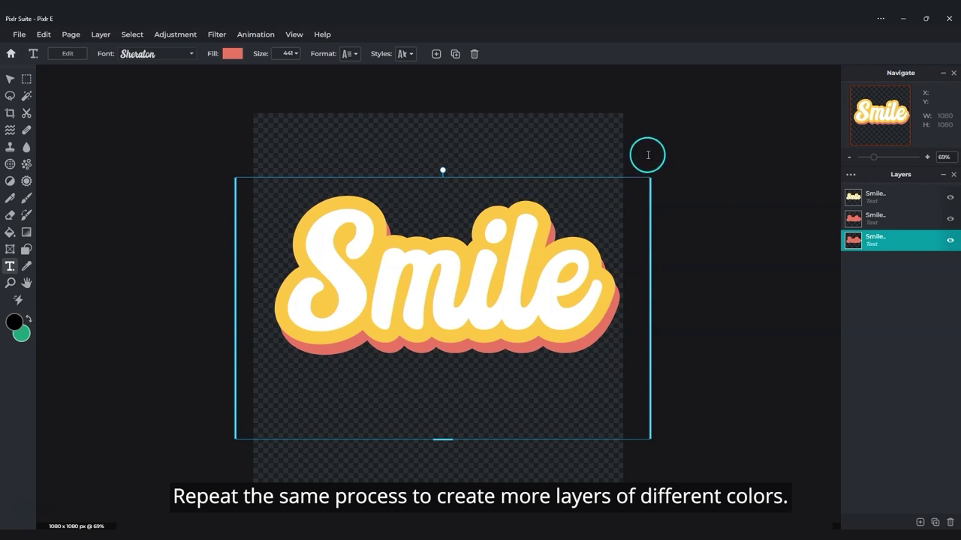
{"action": "left_click", "coordinate": [406, 53]}
{"action": "left_click", "coordinate": [451, 161]}
{"action": "left_click", "coordinate": [412, 360]}
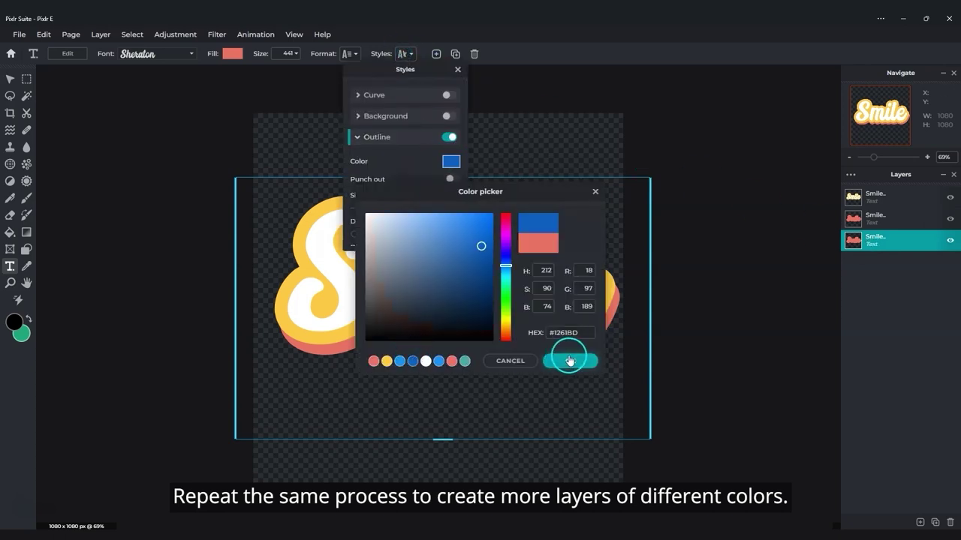
{"action": "left_click", "coordinate": [568, 360]}
{"action": "left_click", "coordinate": [232, 54]}
{"action": "left_click", "coordinate": [196, 237]}
{"action": "left_click", "coordinate": [633, 305]}
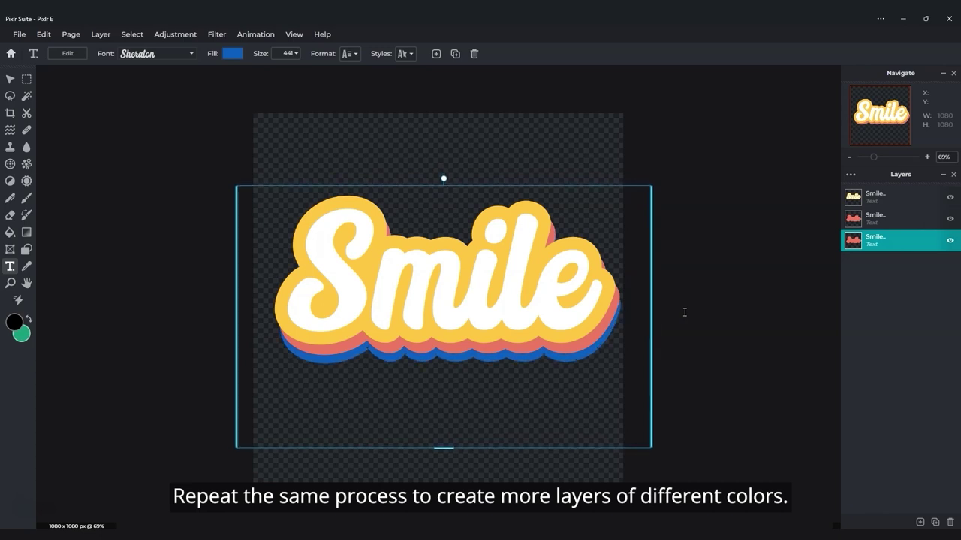
Offset the dark blue text copy slightly down and to the right of the coral layer
{"action": "key", "text": "Right"}
{"action": "key", "text": "Right"}
{"action": "key", "text": "Right"}
{"action": "key", "text": "Right"}
{"action": "key", "text": "Right"}
{"action": "key", "text": "Right"}
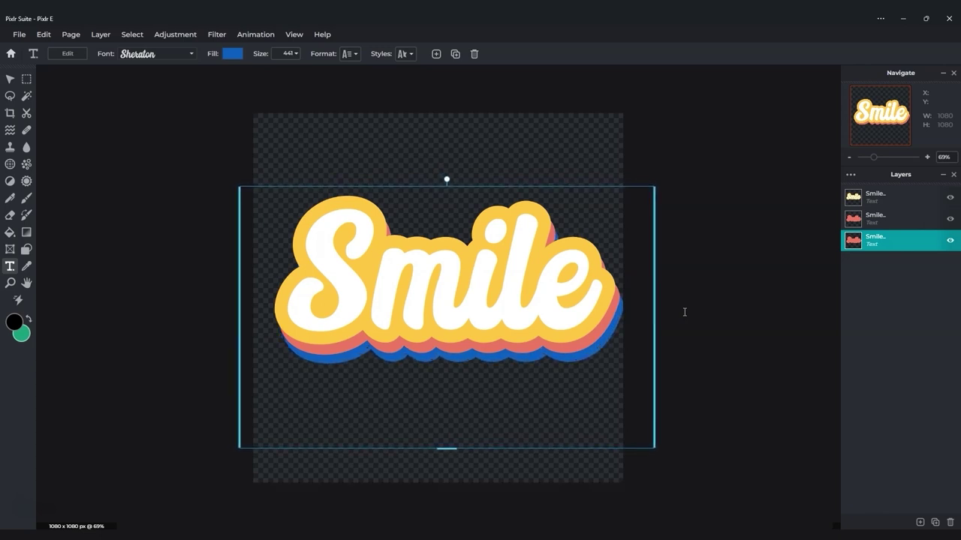
Duplicate the dark blue text layer and set the bottom copy's fill and outline to light blue
{"action": "key", "text": "ctrl+j"}
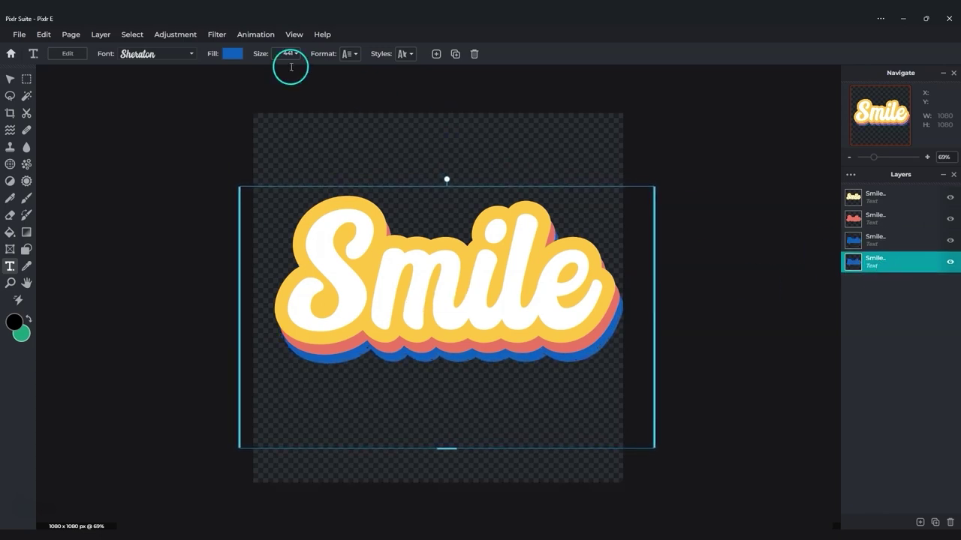
{"action": "left_click", "coordinate": [232, 53]}
{"action": "left_click", "coordinate": [166, 263]}
{"action": "left_click", "coordinate": [402, 53]}
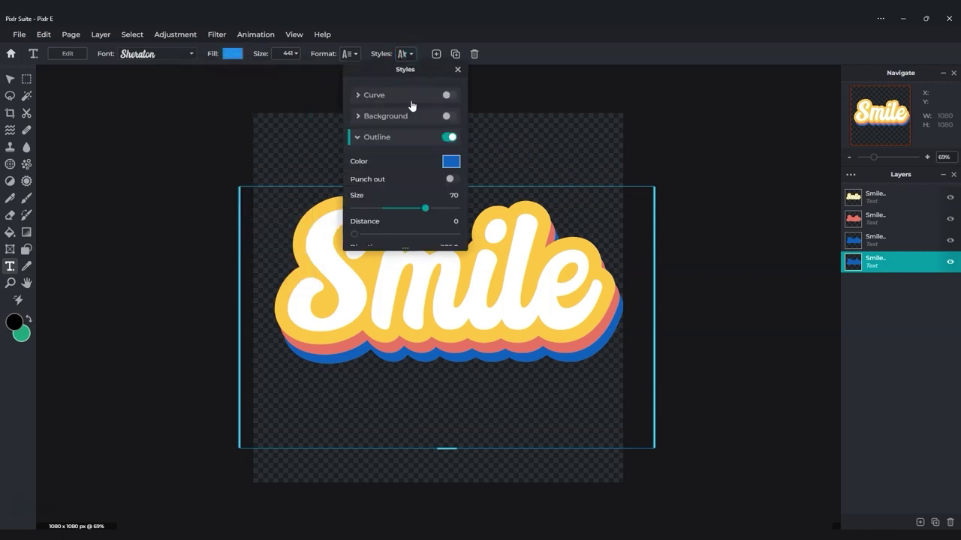
{"action": "left_click", "coordinate": [447, 161]}
{"action": "left_click", "coordinate": [372, 362]}
{"action": "left_click", "coordinate": [568, 361]}
{"action": "left_click", "coordinate": [763, 365]}
Nudge the light blue text copy down and to the right below the dark blue layer, then deselect it
{"action": "key", "text": "Down"}
{"action": "key", "text": "Down"}
{"action": "key", "text": "Down"}
{"action": "key", "text": "Down"}
{"action": "key", "text": "Down"}
{"action": "key", "text": "Down"}
{"action": "key", "text": "Down"}
{"action": "key", "text": "Down"}
{"action": "key", "text": "Down"}
{"action": "key", "text": "Down"}
{"action": "key", "text": "Down"}
{"action": "key", "text": "Down"}
{"action": "key", "text": "Down"}
{"action": "key", "text": "Down"}
{"action": "key", "text": "Down"}
{"action": "key", "text": "Down"}
{"action": "key", "text": "Down"}
{"action": "key", "text": "Right"}
{"action": "key", "text": "Right"}
{"action": "key", "text": "Right"}
{"action": "key", "text": "Right"}
{"action": "key", "text": "Right"}
{"action": "key", "text": "Right"}
{"action": "key", "text": "Right"}
{"action": "key", "text": "Right"}
{"action": "key", "text": "Right"}
{"action": "key", "text": "Right"}
{"action": "key", "text": "Up"}
{"action": "key", "text": "Left"}
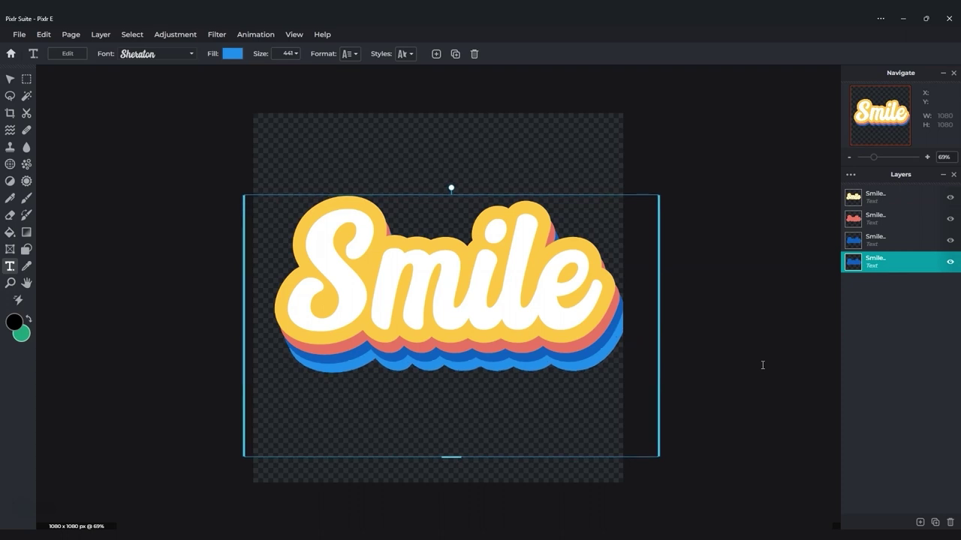
{"action": "left_click", "coordinate": [734, 283]}
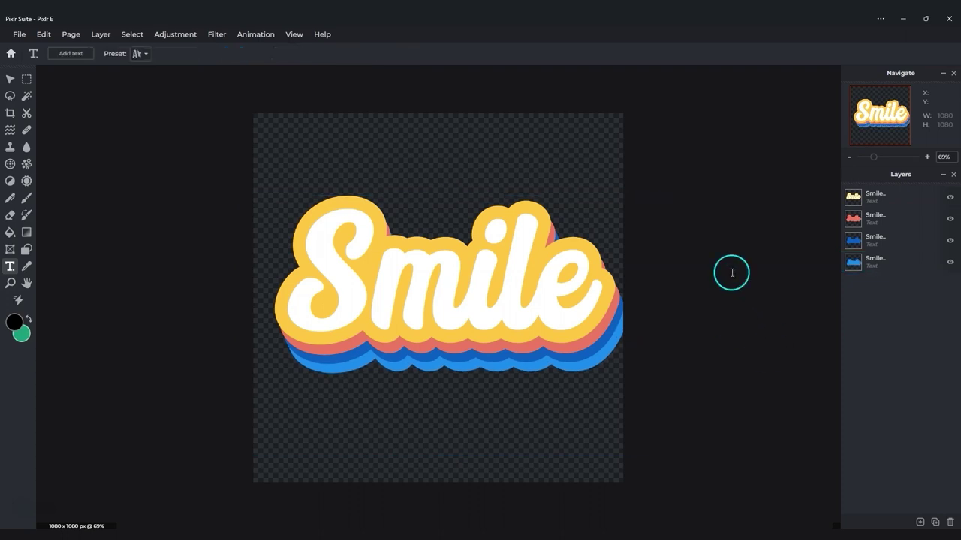
Select all four "Smile" layers, move them together slightly down and left to centre the stack on the canvas, and deselect them
{"action": "left_click", "coordinate": [881, 198]}
{"action": "left_click", "coordinate": [880, 240], "text": "shift"}
{"action": "left_click", "coordinate": [879, 262], "text": "shift"}
{"action": "mouse_move", "coordinate": [477, 304]}
{"action": "left_mouse_down"}
{"action": "mouse_move", "coordinate": [468, 304]}
{"action": "mouse_move", "coordinate": [469, 319]}
{"action": "left_mouse_up"}
{"action": "left_click", "coordinate": [714, 324]}
{"action": "scroll", "coordinate": [714, 323], "scroll_direction": "up", "scroll_amount": 2}
{"action": "key", "text": "v"}
{"action": "left_click_drag", "start_coordinate": [708, 350], "coordinate": [818, 253]}
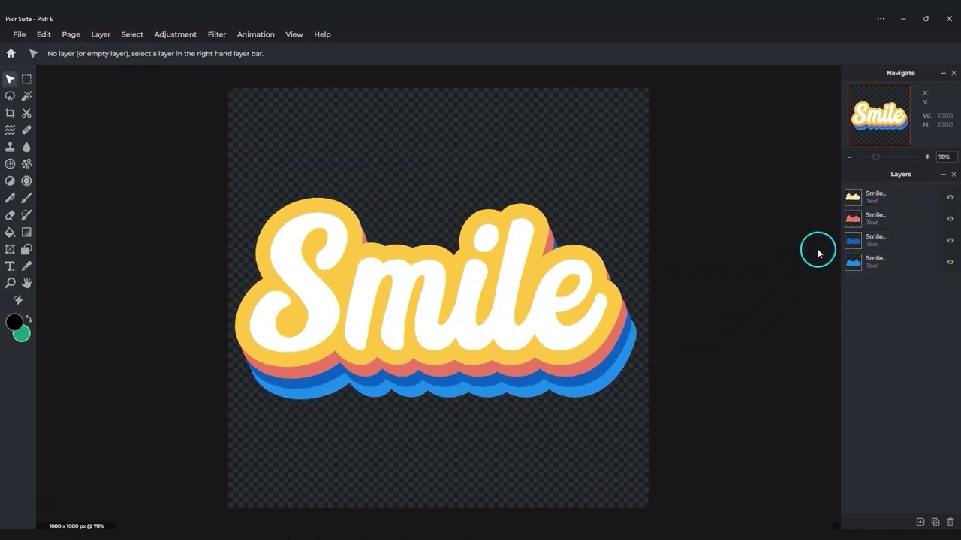
Apply the Floating scene animation to the top yellow-outlined "Smile" text layer
{"action": "left_click", "coordinate": [886, 195]}
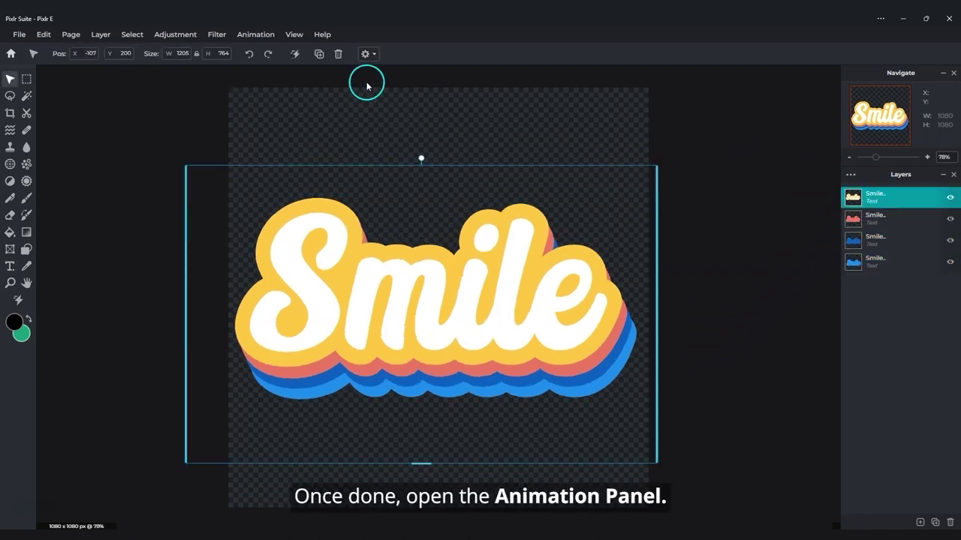
{"action": "left_click", "coordinate": [259, 40]}
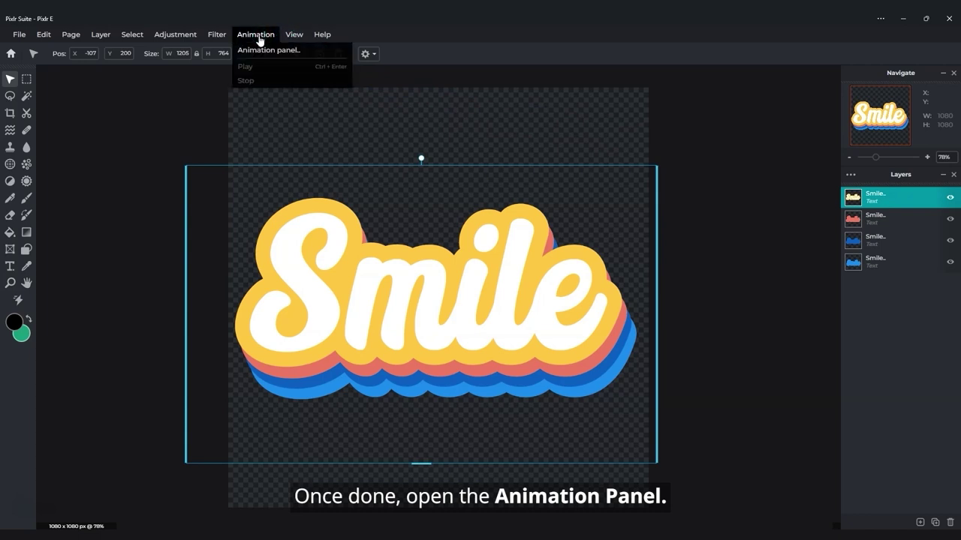
{"action": "left_click", "coordinate": [264, 50]}
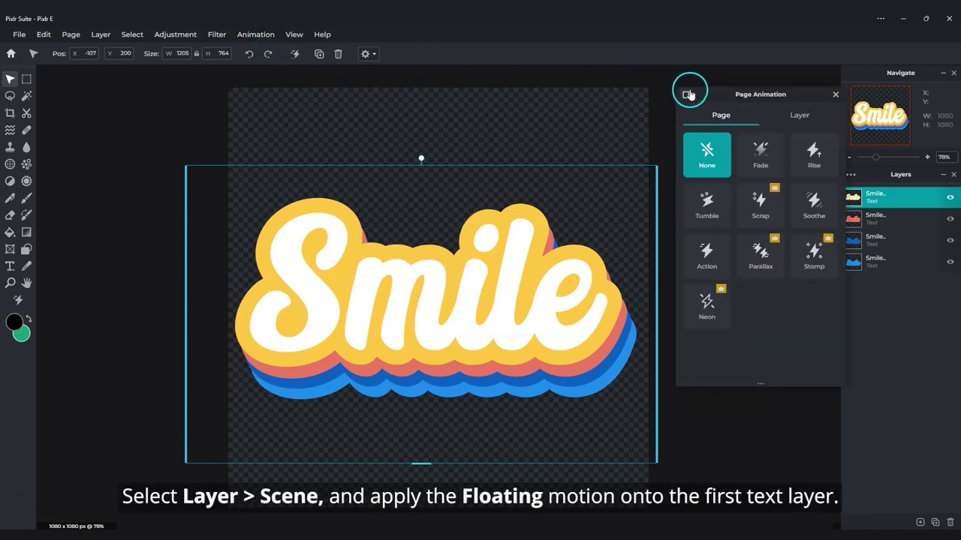
{"action": "left_click", "coordinate": [784, 111]}
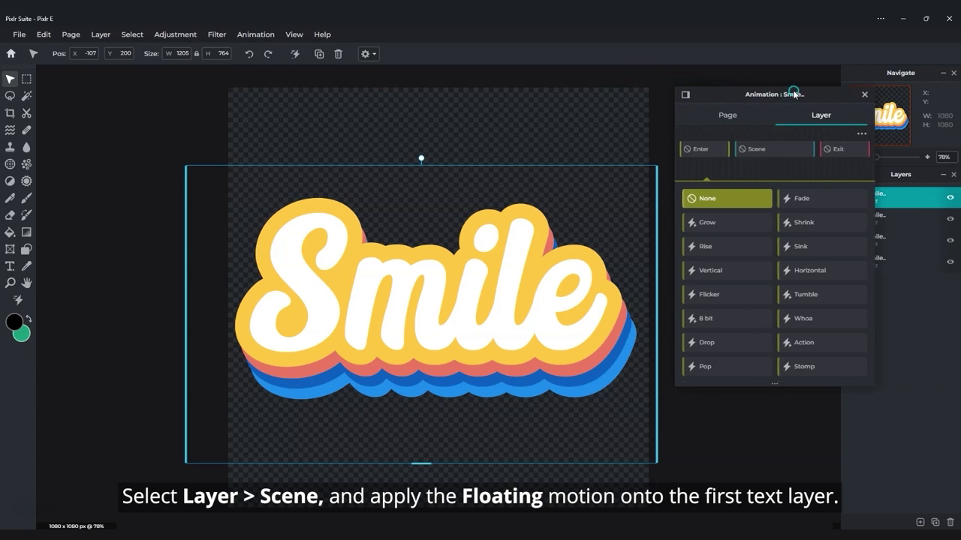
{"action": "left_click_drag", "start_coordinate": [794, 94], "coordinate": [746, 110]}
{"action": "left_click", "coordinate": [729, 168]}
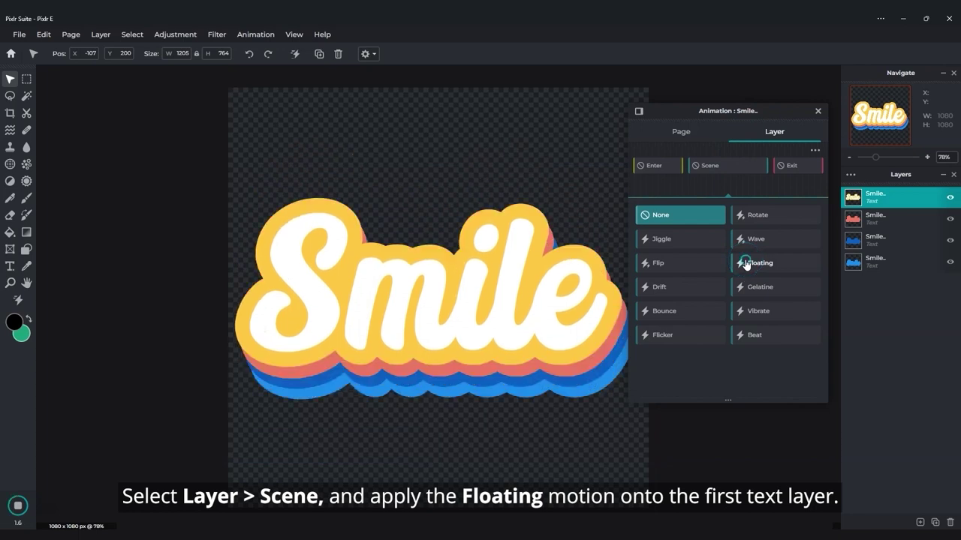
{"action": "left_click", "coordinate": [746, 264]}
Apply the Floating scene animation to the coral text layer with a 0.1 s delay
{"action": "left_click", "coordinate": [880, 221]}
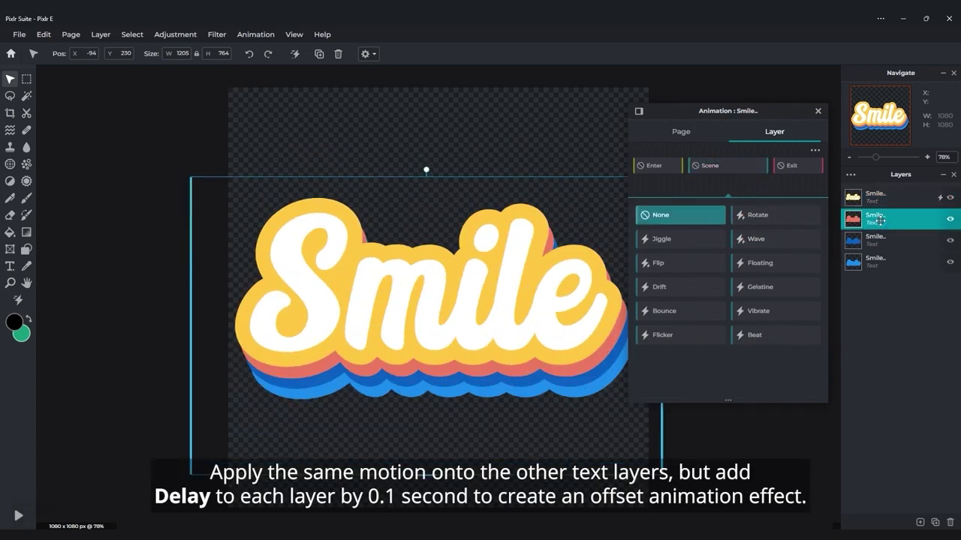
{"action": "left_click", "coordinate": [774, 264]}
{"action": "left_click", "coordinate": [776, 210]}
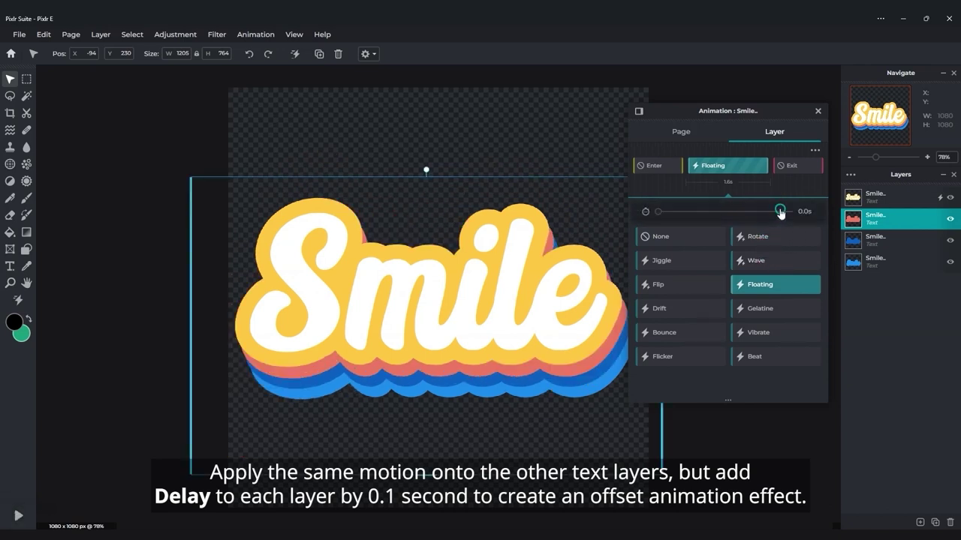
{"action": "left_click", "coordinate": [667, 213]}
Apply the Floating scene animation to the dark blue text layer with a 0.2 s delay
{"action": "left_click", "coordinate": [871, 239]}
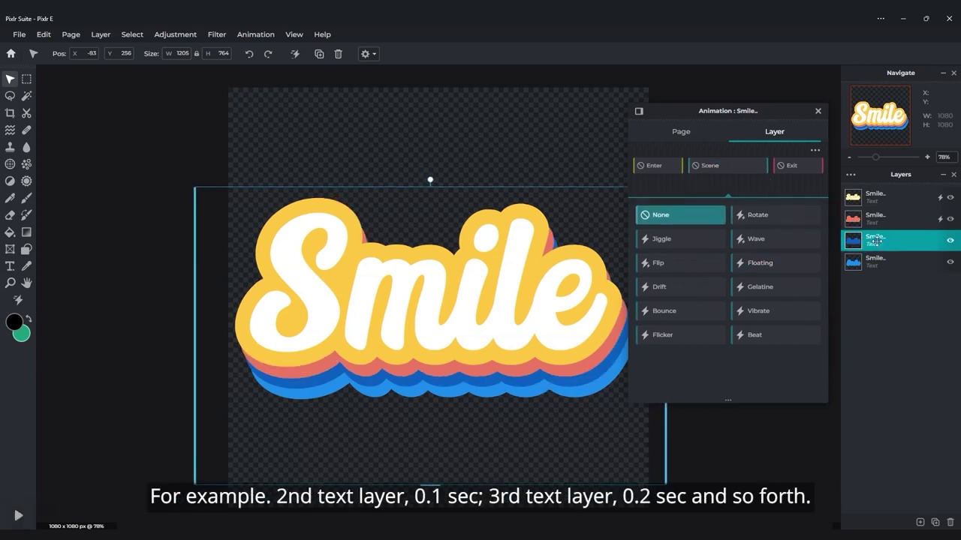
{"action": "left_click", "coordinate": [780, 264]}
{"action": "left_click", "coordinate": [777, 209]}
{"action": "left_click", "coordinate": [660, 213]}
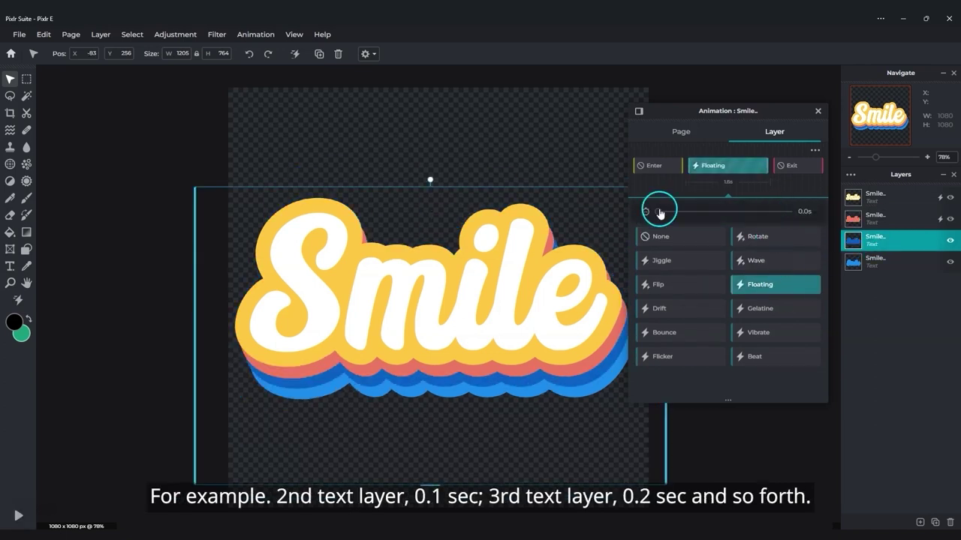
Apply the Floating scene animation to the light blue text layer with a 0.3 s delay
{"action": "left_click", "coordinate": [872, 263]}
{"action": "left_click", "coordinate": [798, 264]}
{"action": "left_click", "coordinate": [783, 208]}
{"action": "left_click", "coordinate": [656, 214]}
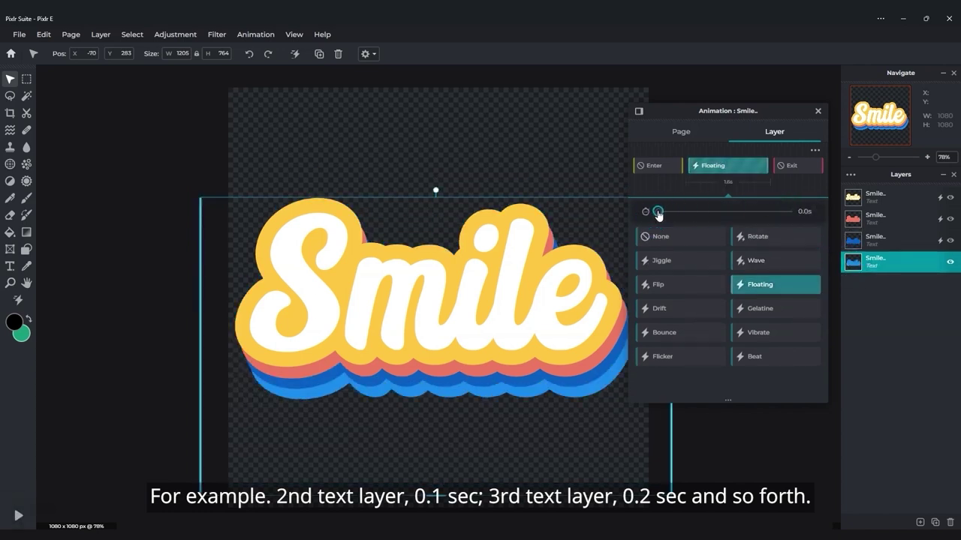
{"action": "left_click", "coordinate": [669, 146]}
Play the staggered animation to preview it, then close the animation settings and deselect the layer
{"action": "left_click_drag", "start_coordinate": [675, 112], "coordinate": [690, 114]}
{"action": "left_click", "coordinate": [305, 320]}
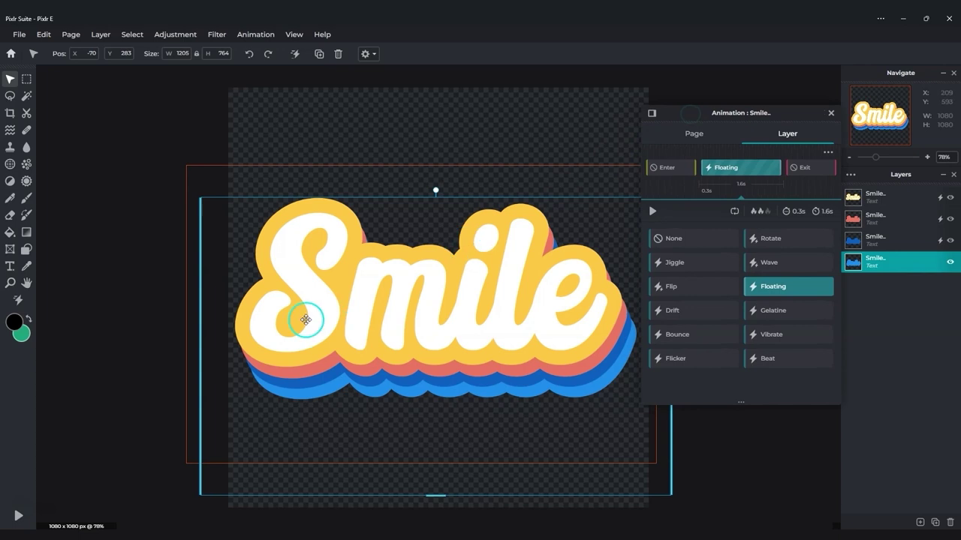
{"action": "left_click", "coordinate": [16, 516]}
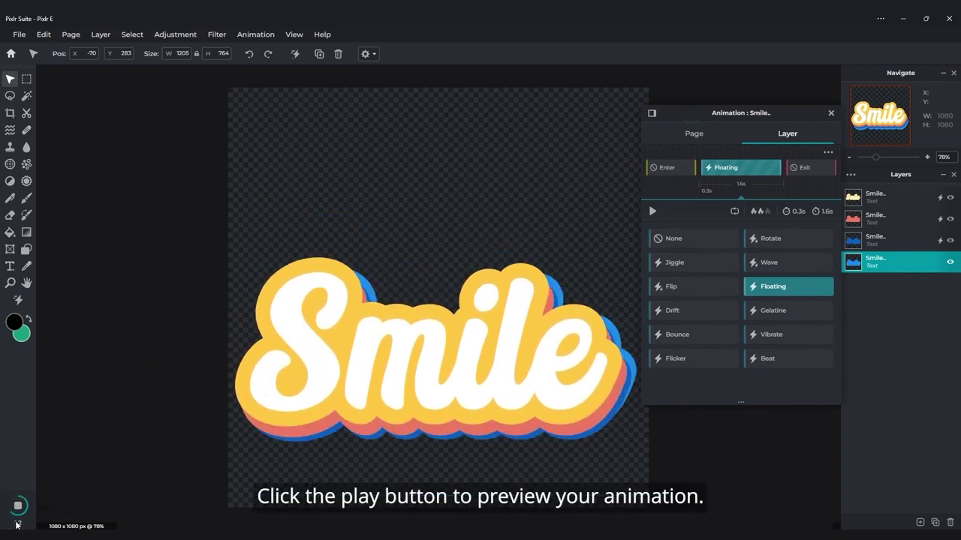
{"action": "left_click", "coordinate": [16, 520]}
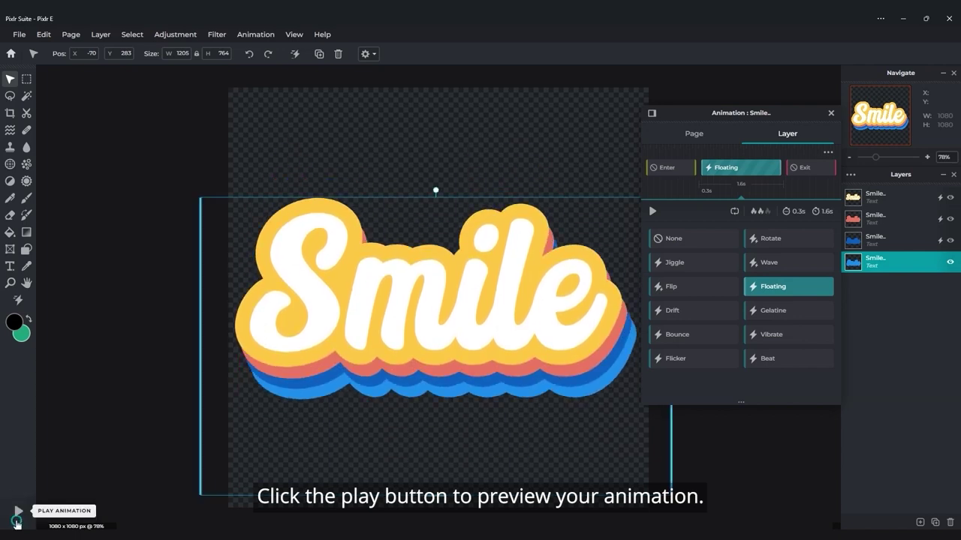
{"action": "left_click", "coordinate": [17, 520]}
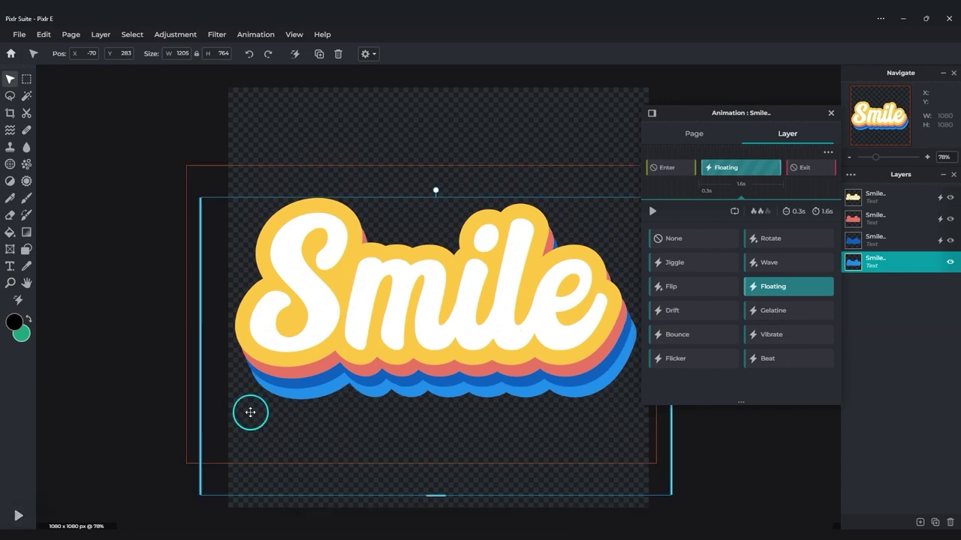
{"action": "left_click", "coordinate": [830, 114]}
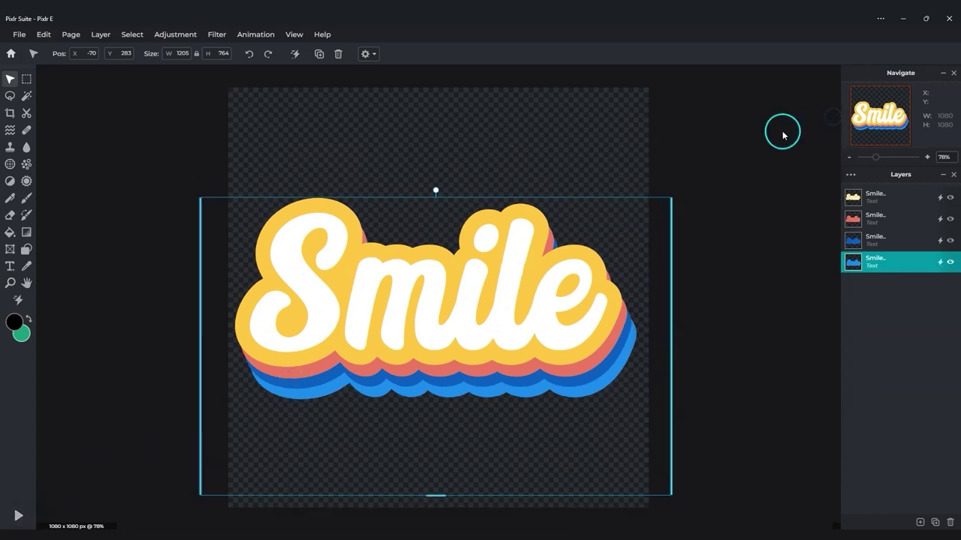
{"action": "left_click", "coordinate": [779, 135]}
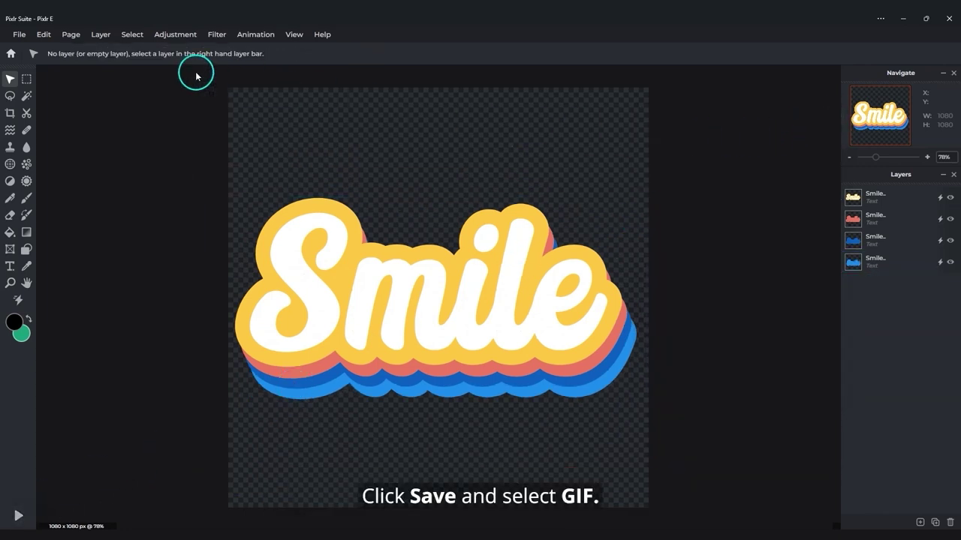
Save the animation as a GIF named "Smile" with Loop animation and Transparency enabled, at 1X speed and 1X size
{"action": "left_click", "coordinate": [17, 36]}
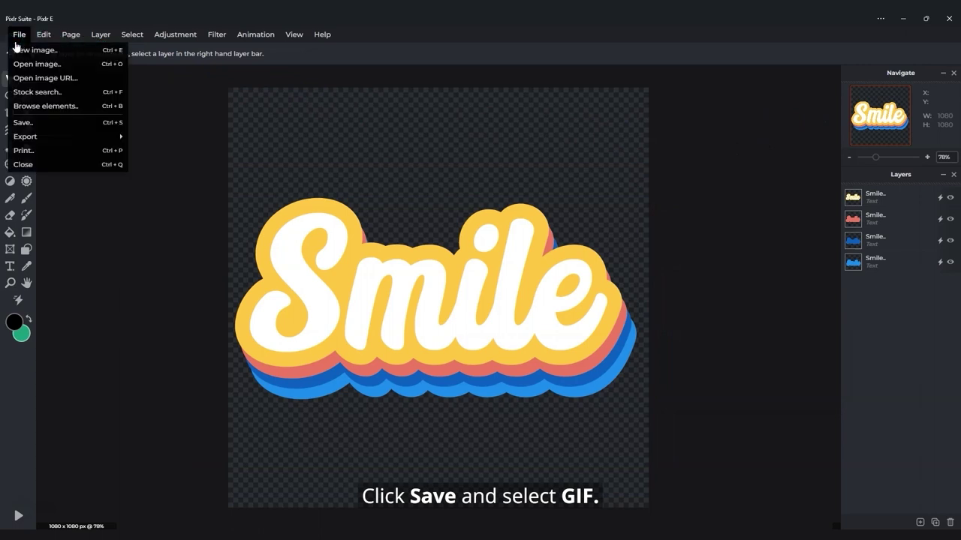
{"action": "left_click", "coordinate": [46, 124]}
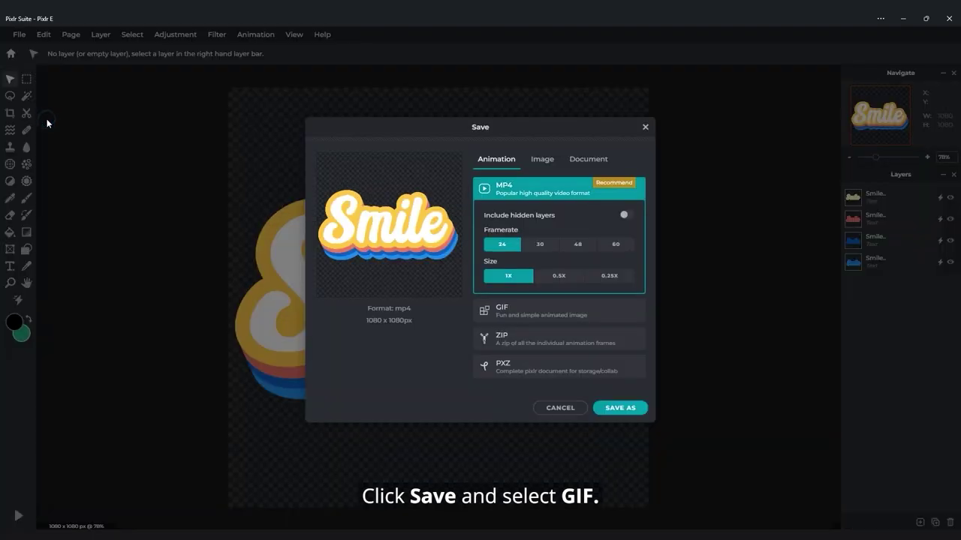
{"action": "left_click", "coordinate": [498, 310]}
{"action": "left_click", "coordinate": [559, 258]}
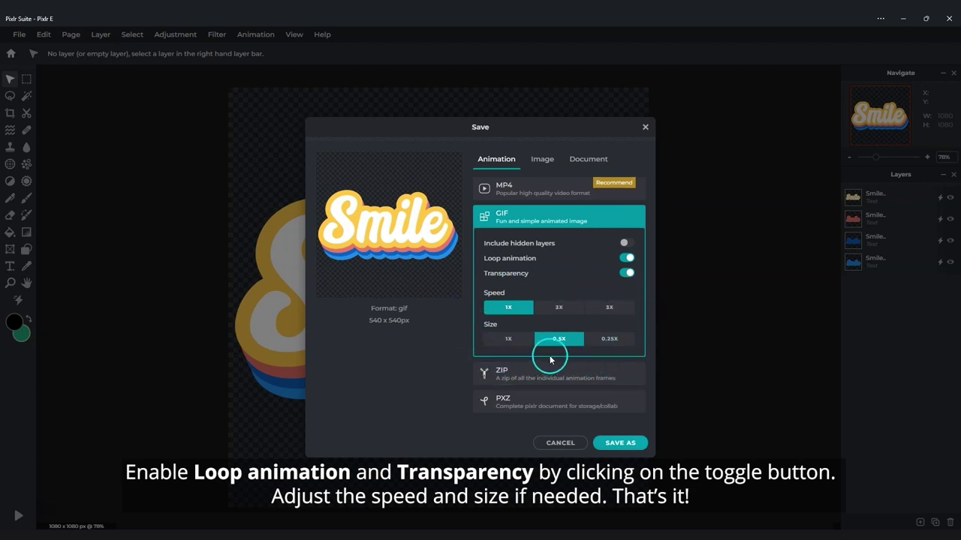
{"action": "left_click", "coordinate": [510, 339]}
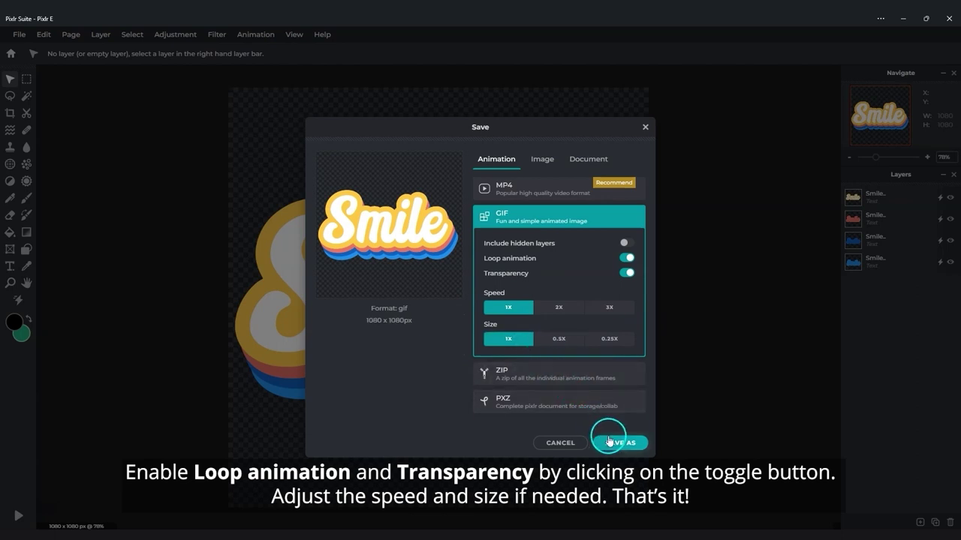
{"action": "left_click", "coordinate": [609, 441]}
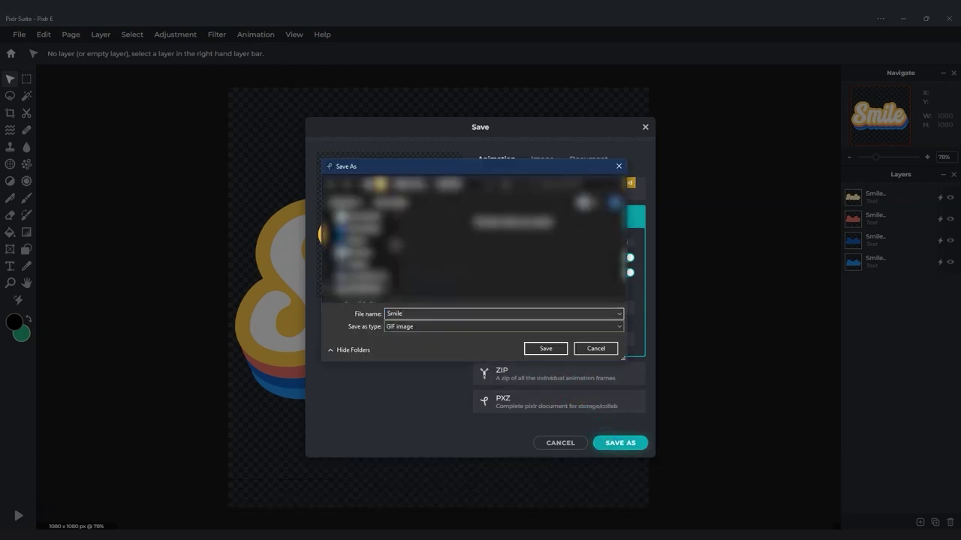
{"action": "key", "text": "Return"}
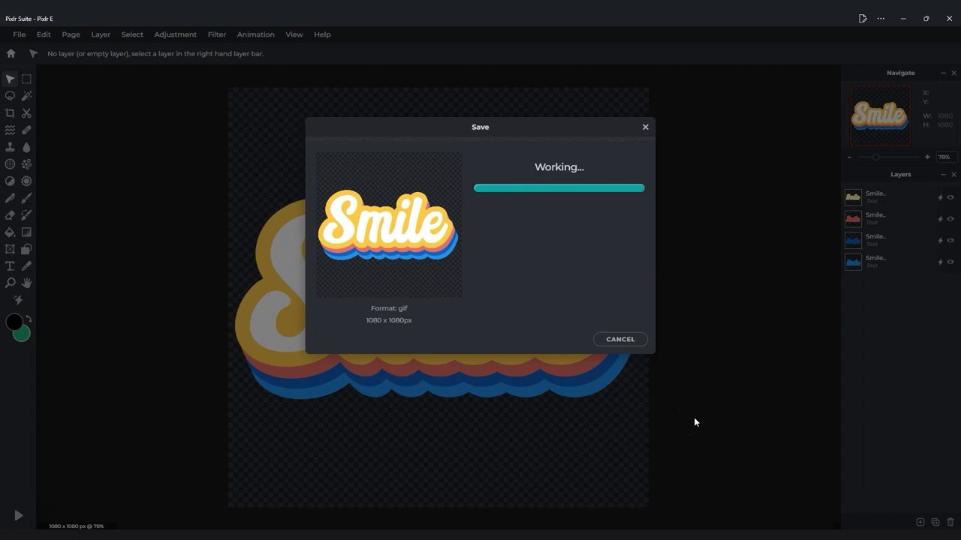